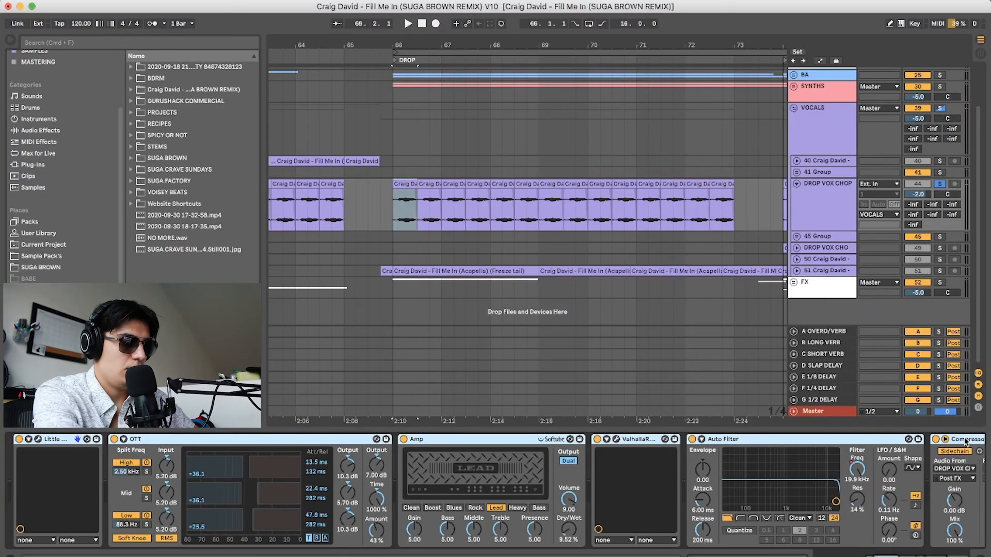
Compare the drop vocal chop with all effects on the DROP VOX CHOP track bypassed and with them re-enabled.
{"action": "key", "text": "0"}
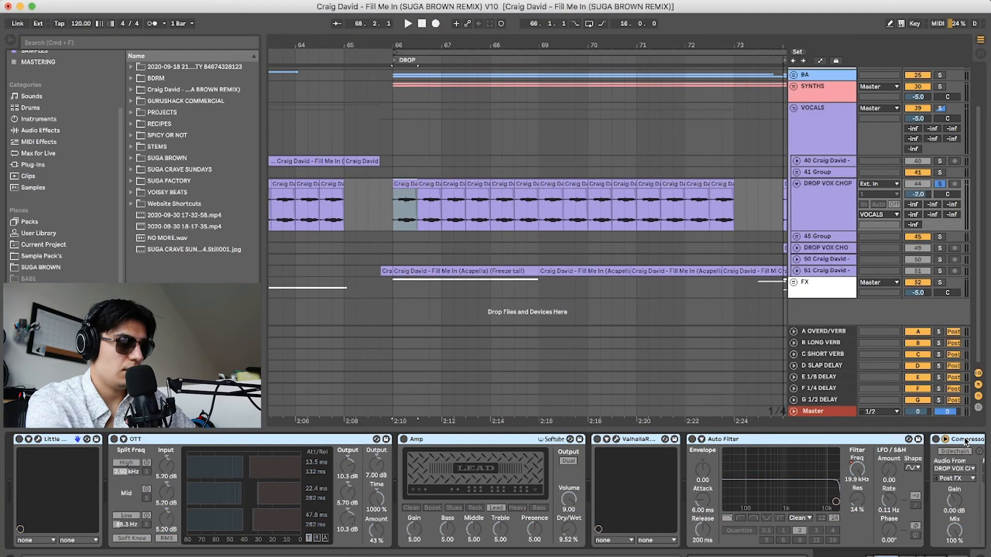
{"action": "key", "text": "space"}
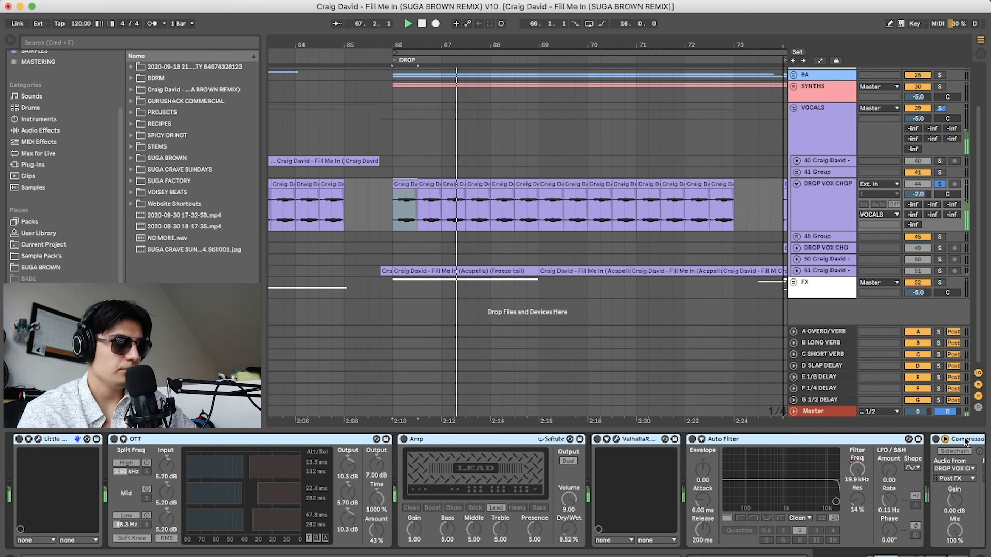
{"action": "key", "text": "space"}
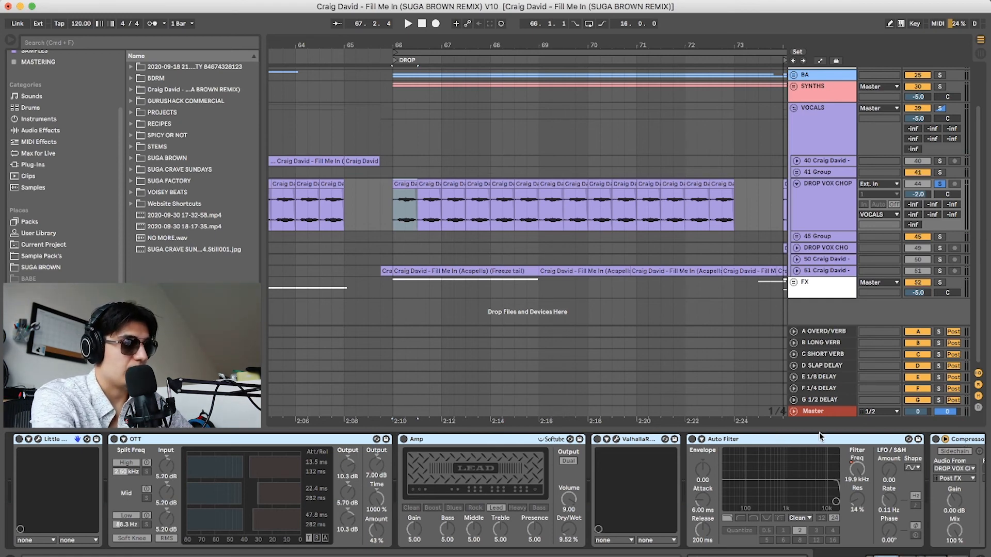
{"action": "key", "text": "0"}
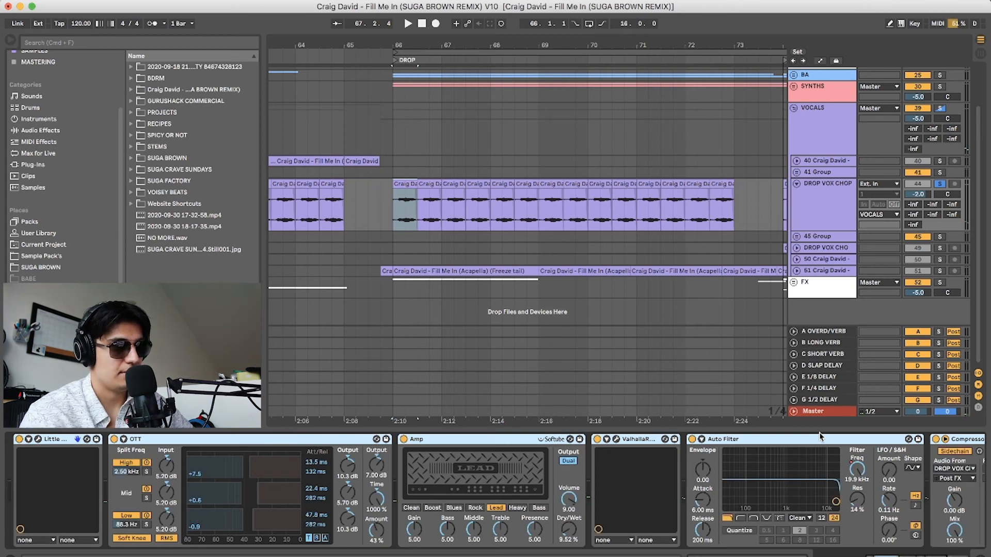
{"action": "key", "text": "space"}
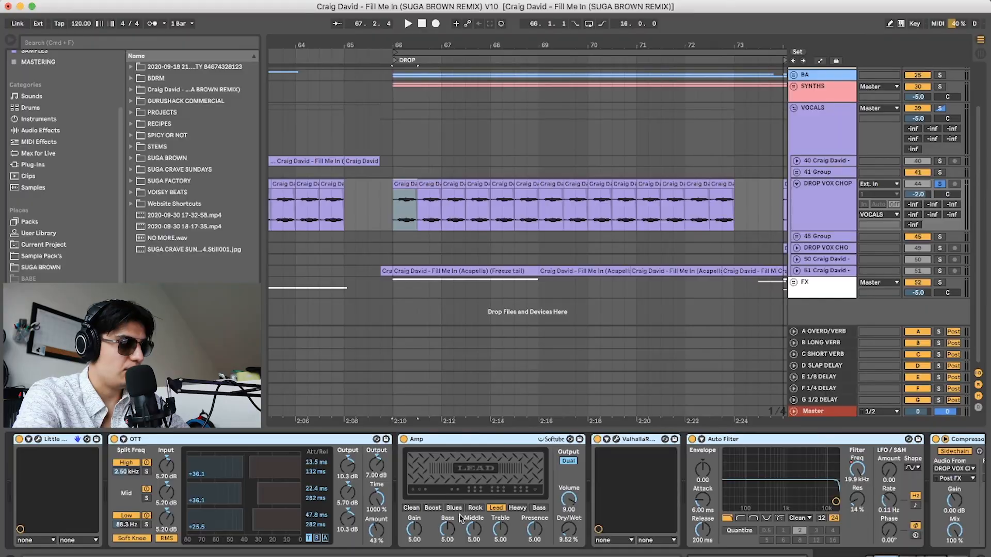
Bypass the DROP VOX CHOP effects from OTT through Compressor, leaving only Little AlterBoy active.
{"action": "left_click", "coordinate": [267, 442]}
{"action": "left_click", "coordinate": [967, 440], "text": "shift"}
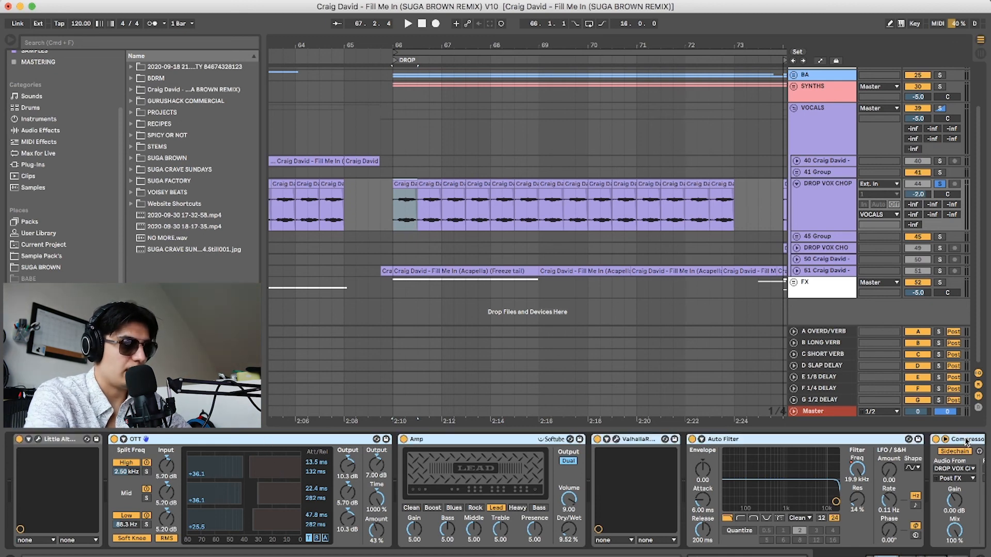
{"action": "key", "text": "0"}
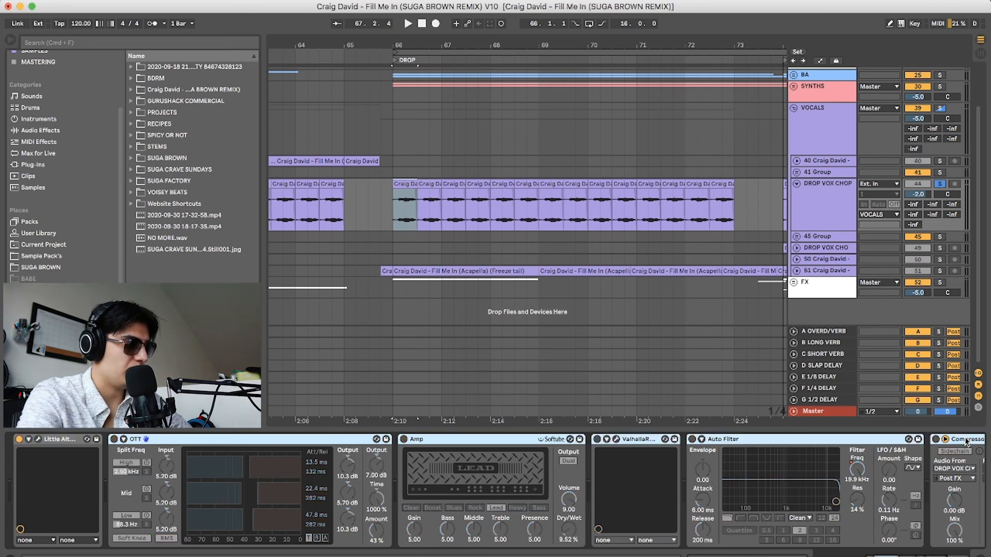
View Little AlterBoy's pitch and formant settings on the DROP VOX CHOP track, and hide the plug-in window.
{"action": "left_click", "coordinate": [53, 444]}
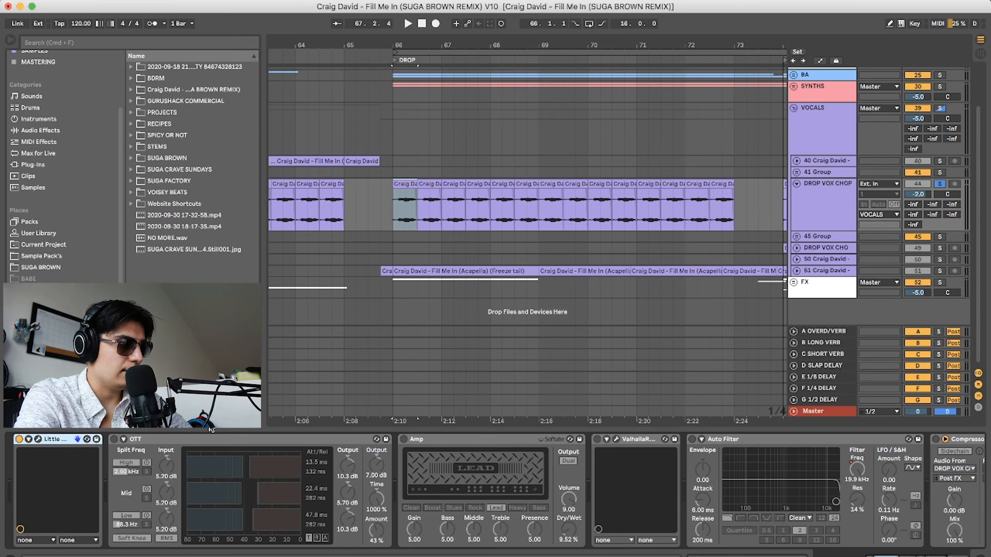
{"action": "left_click", "coordinate": [38, 440]}
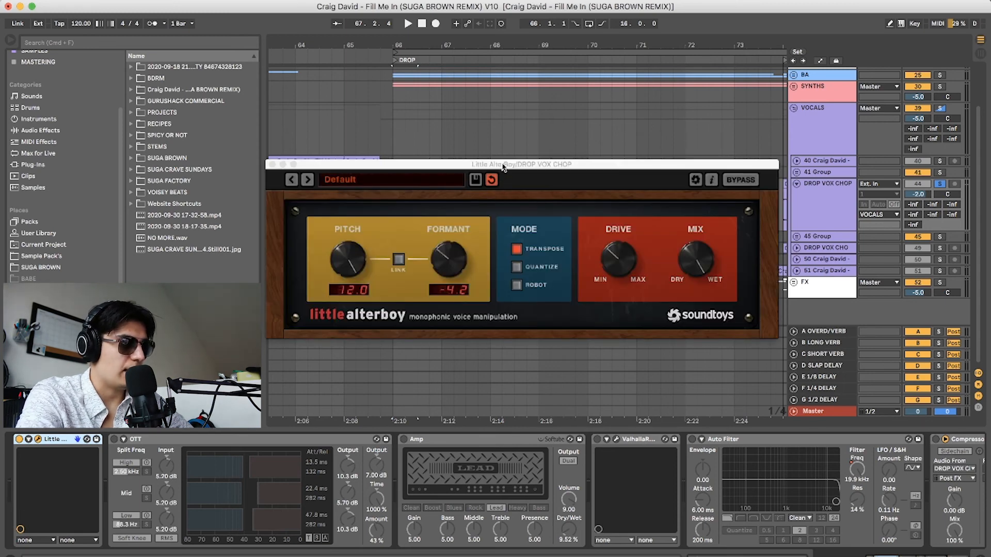
{"action": "left_click_drag", "start_coordinate": [503, 166], "coordinate": [486, 166]}
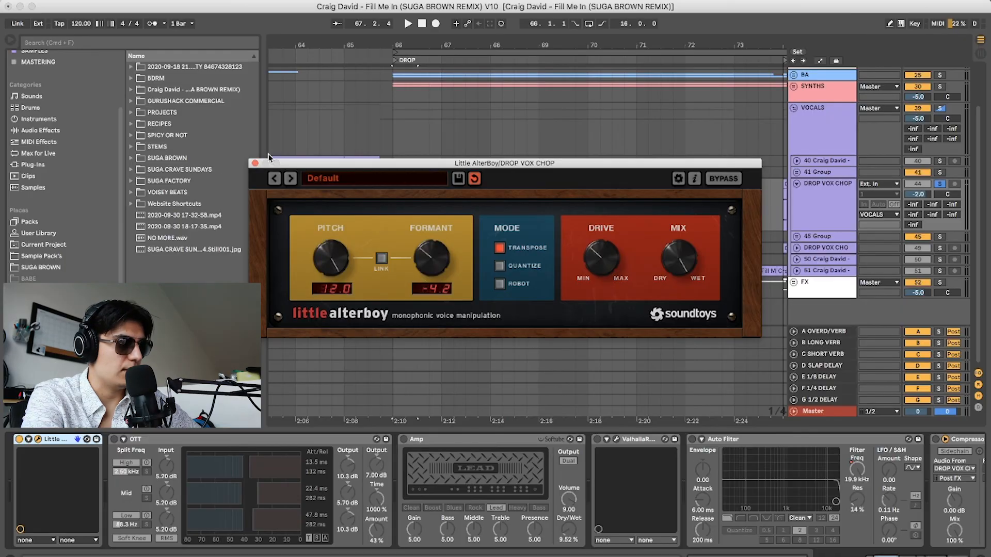
{"action": "key", "text": "super+alt+p"}
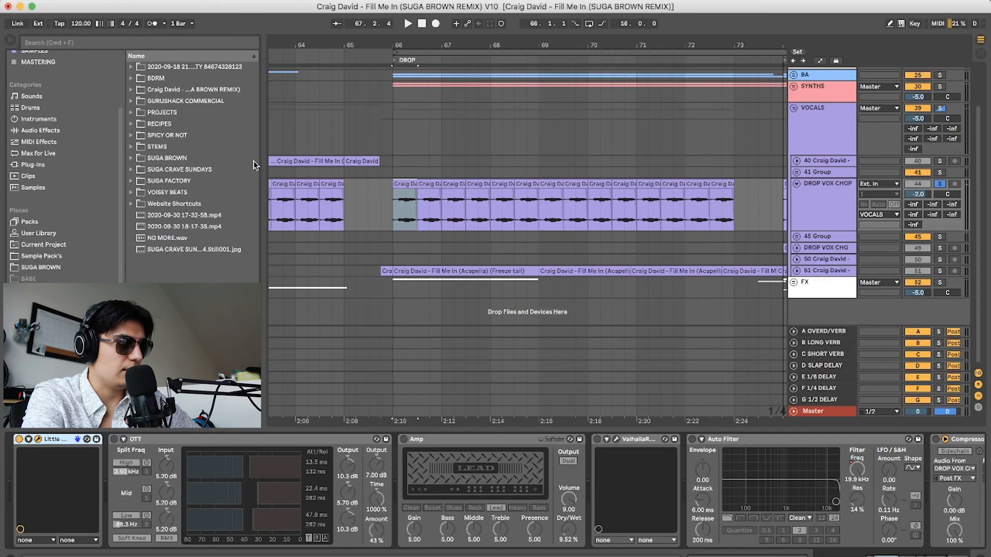
Inspect the first DROP VOX CHOP clip at bar 66, and return to the track's effect chain with Little AlterBoy open.
{"action": "double_click", "coordinate": [406, 184]}
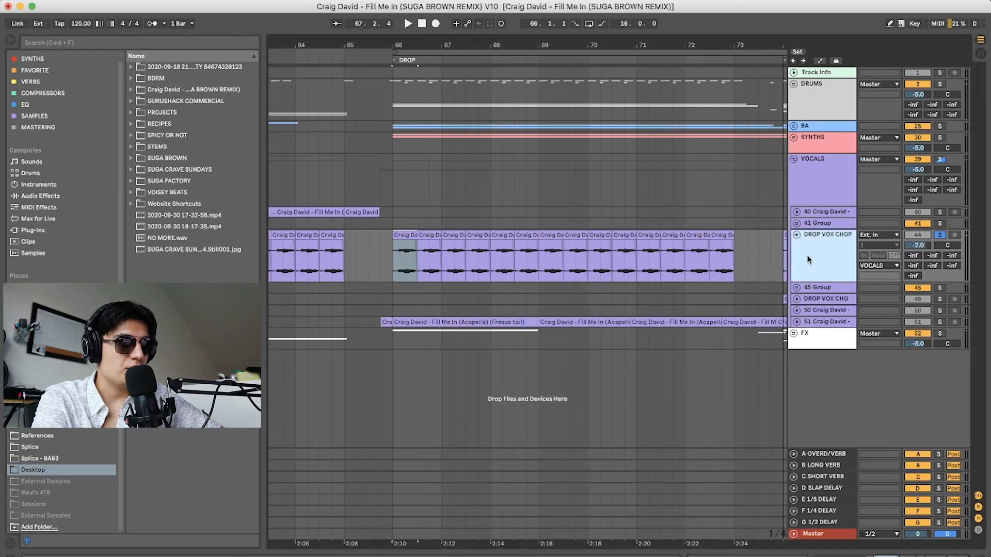
{"action": "double_click", "coordinate": [821, 243]}
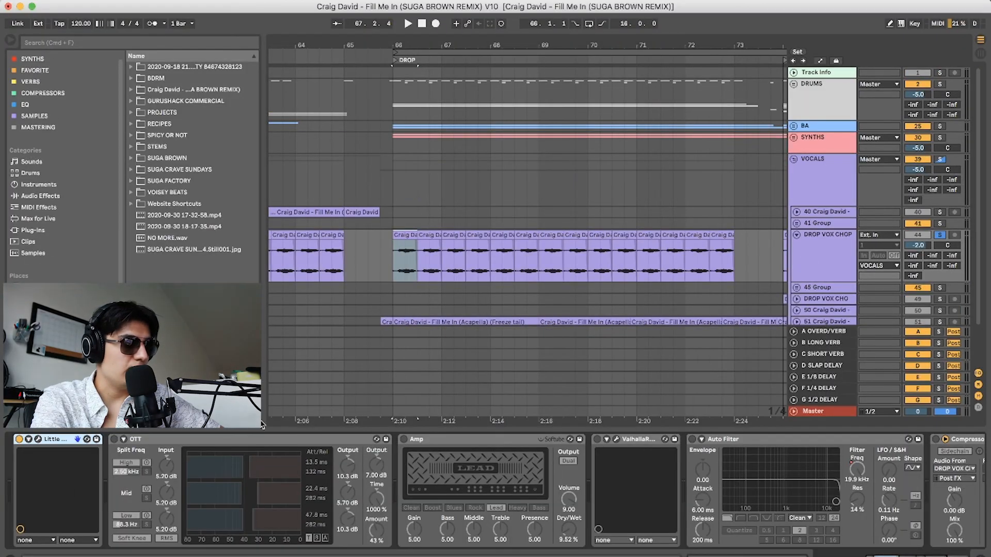
{"action": "left_click", "coordinate": [38, 440]}
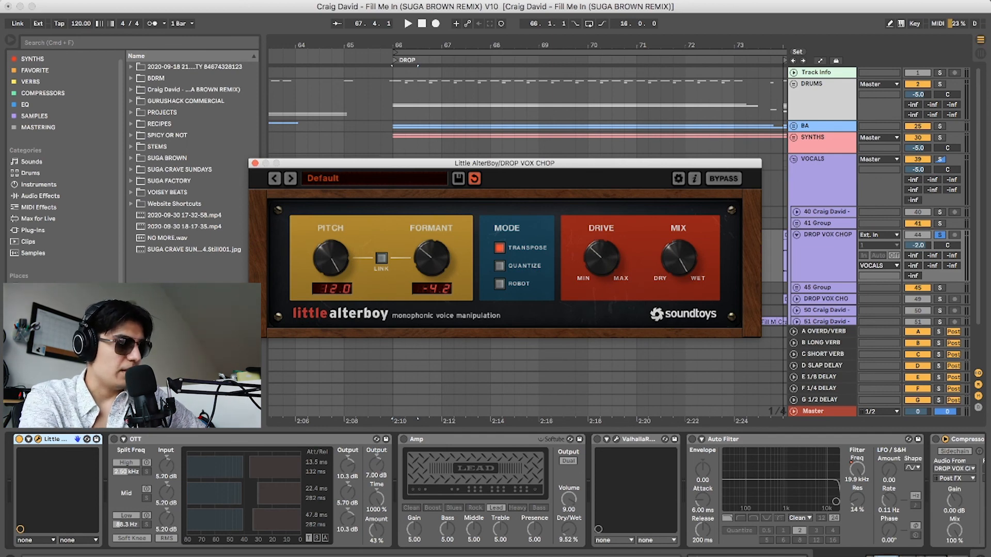
Enable the OTT compressor on the DROP VOX CHOP track and play the vocal chop.
{"action": "left_click", "coordinate": [157, 439]}
{"action": "left_click", "coordinate": [114, 440]}
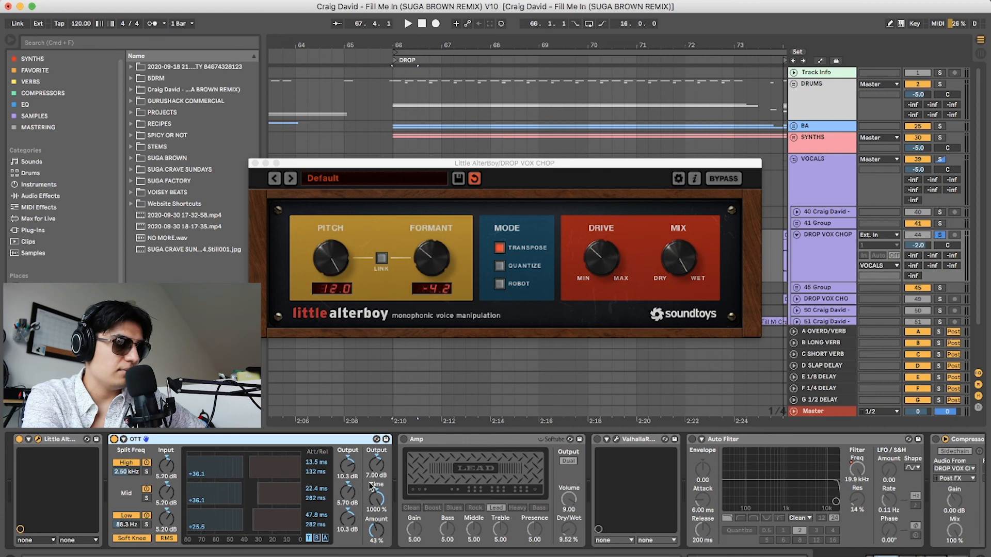
{"action": "key", "text": "space"}
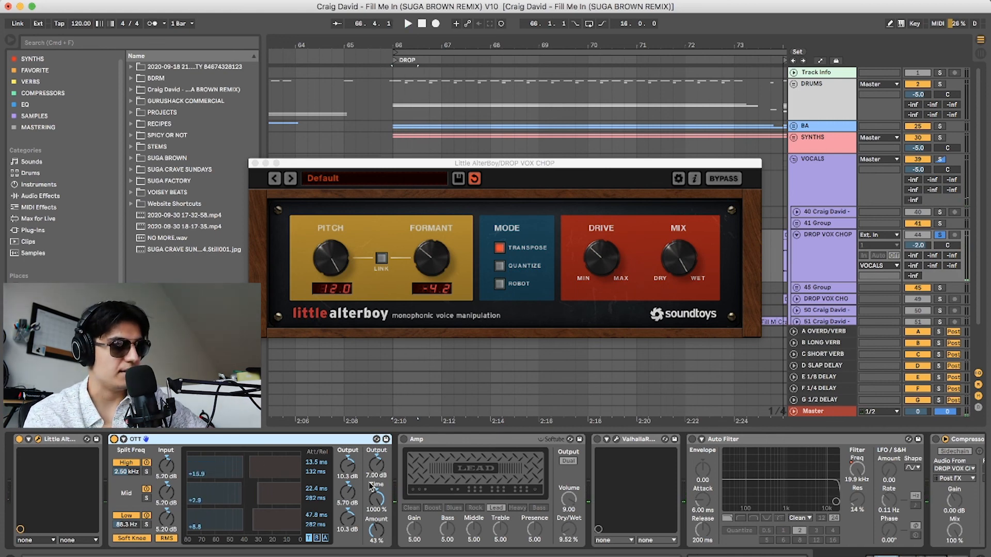
Enable the Amp effect on the DROP VOX CHOP track and listen to the vocal chop through it.
{"action": "left_click", "coordinate": [464, 443]}
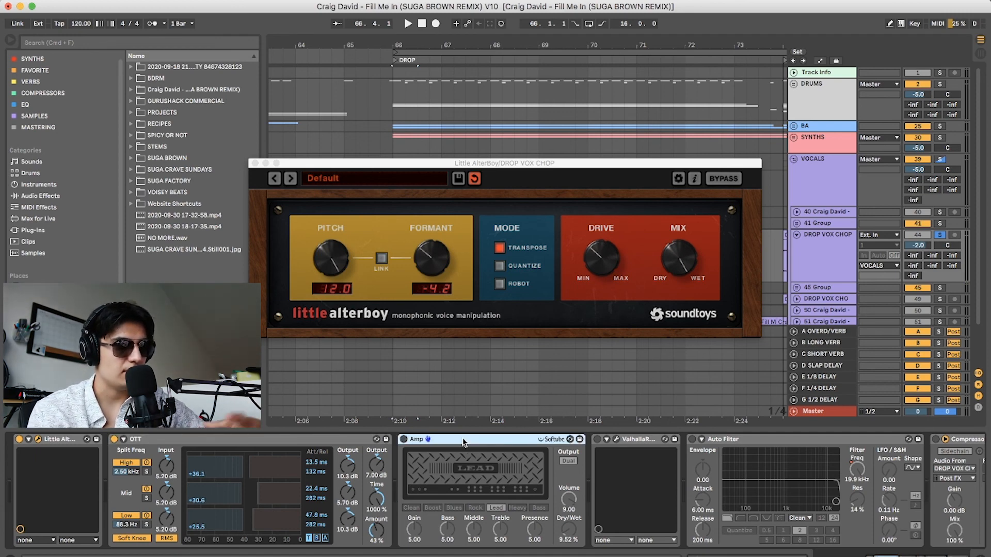
{"action": "left_click", "coordinate": [404, 440]}
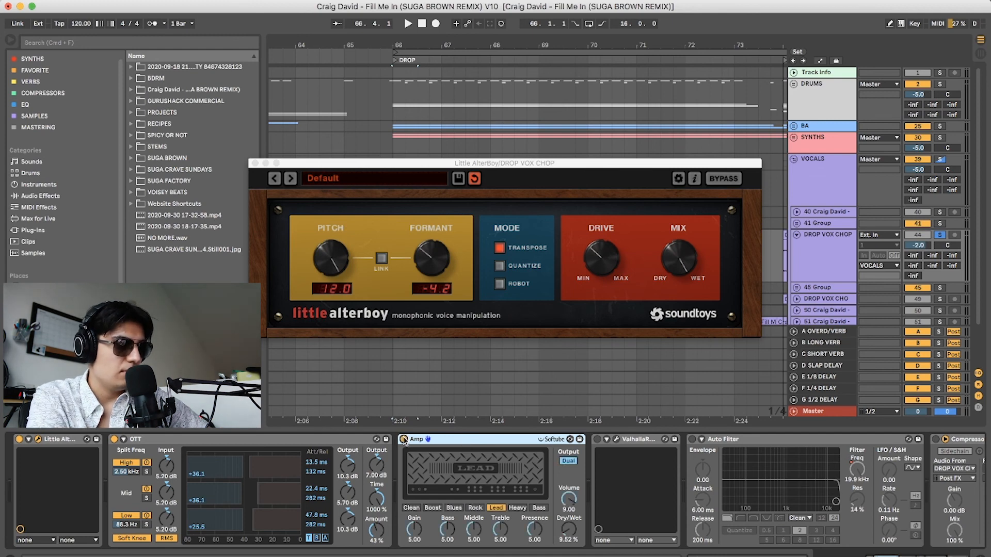
{"action": "key", "text": "space"}
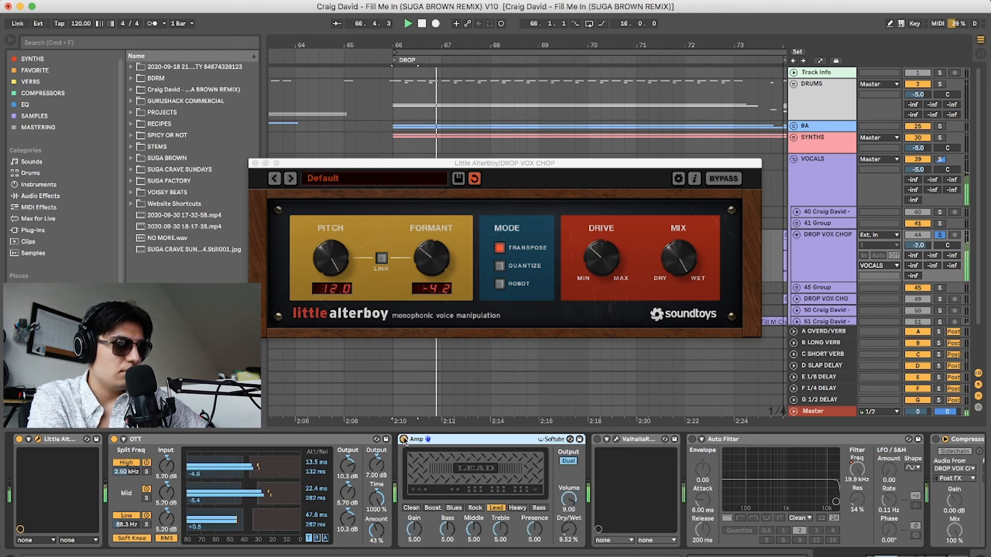
{"action": "key", "text": "space"}
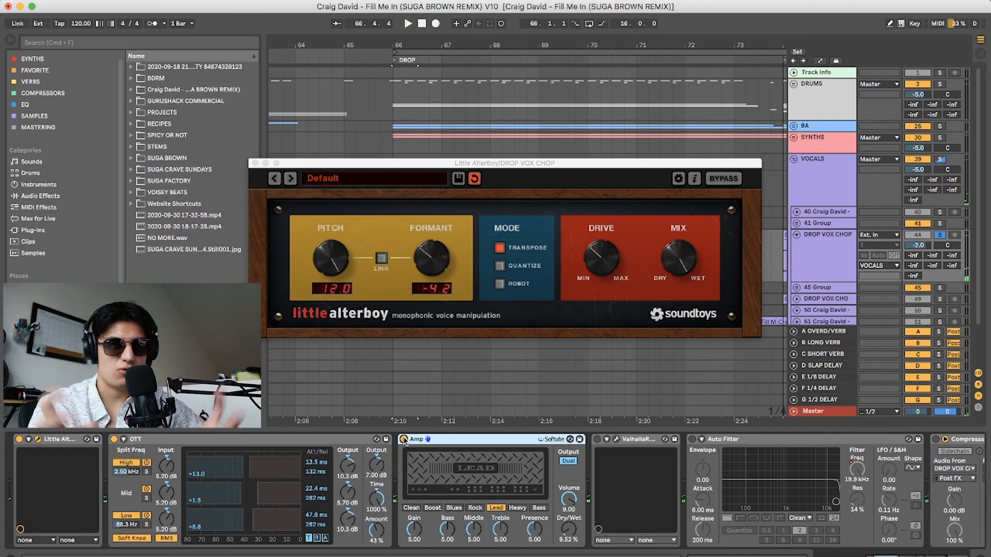
Enable the Valhalla reverb and the Auto Filter on the DROP VOX CHOP track, auditioning the vocal chop.
{"action": "left_click", "coordinate": [598, 439]}
{"action": "left_click", "coordinate": [651, 441]}
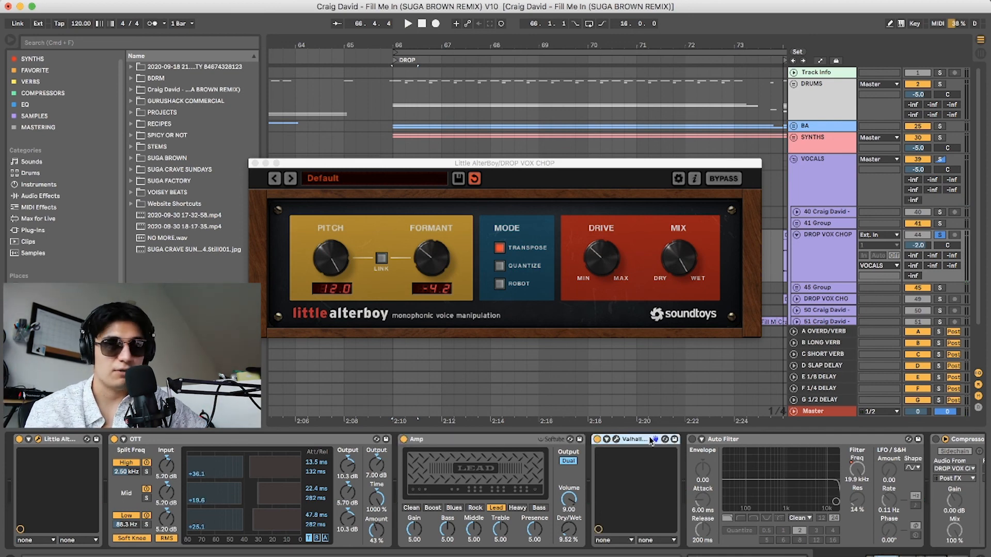
{"action": "key", "text": "space"}
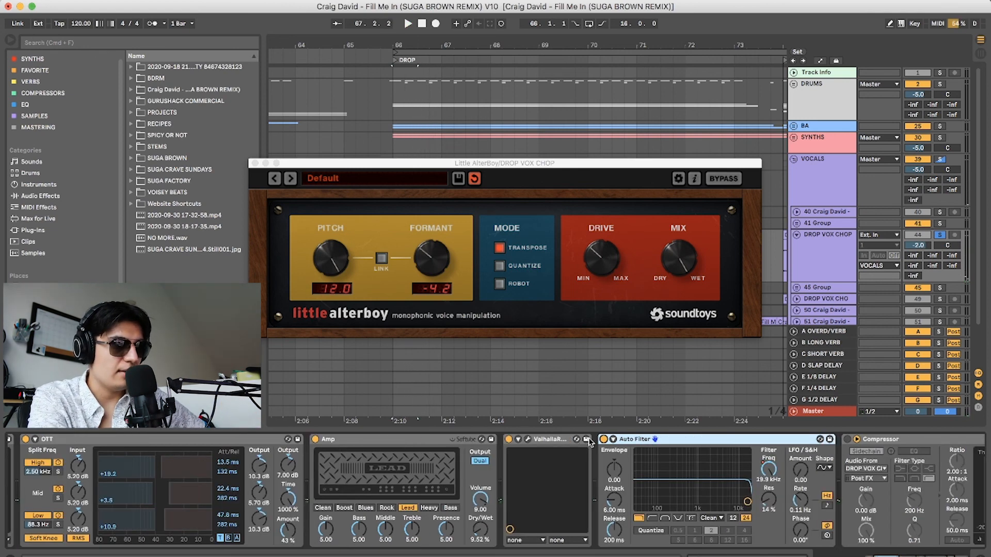
Enable the sidechained Compressor at the end of the DROP VOX CHOP chain and close the Little AlterBoy window.
{"action": "left_click", "coordinate": [708, 447]}
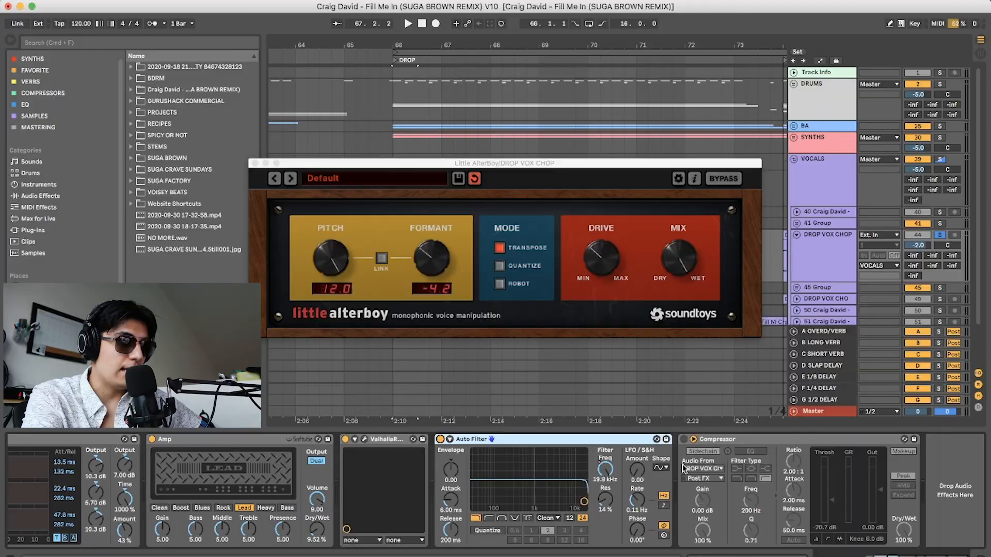
{"action": "left_click", "coordinate": [685, 440]}
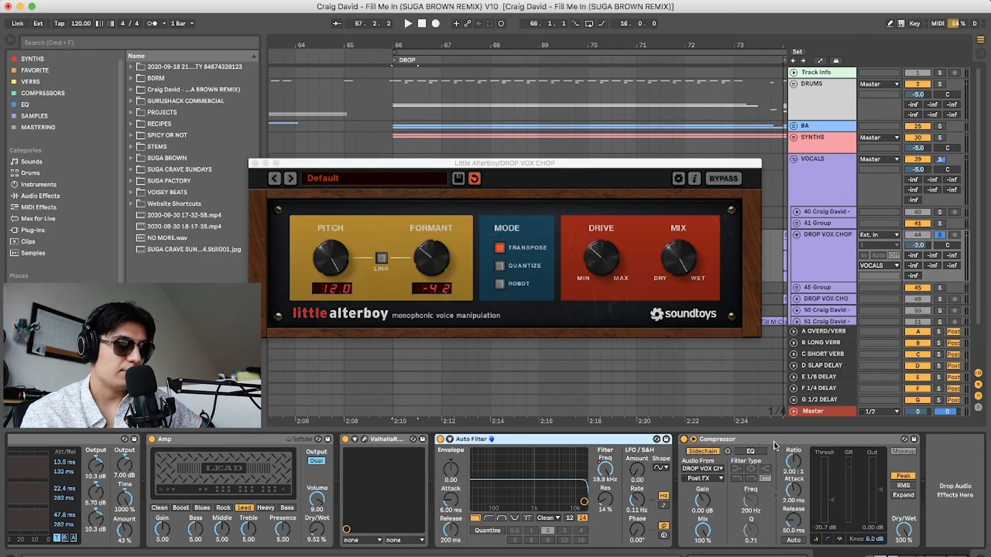
{"action": "left_click", "coordinate": [255, 163]}
Unsolo the DROP VOX CHOP track and play the VOCALS group from the DROP 1.2 marker at bar 74.
{"action": "left_click_drag", "start_coordinate": [589, 44], "coordinate": [589, 34]}
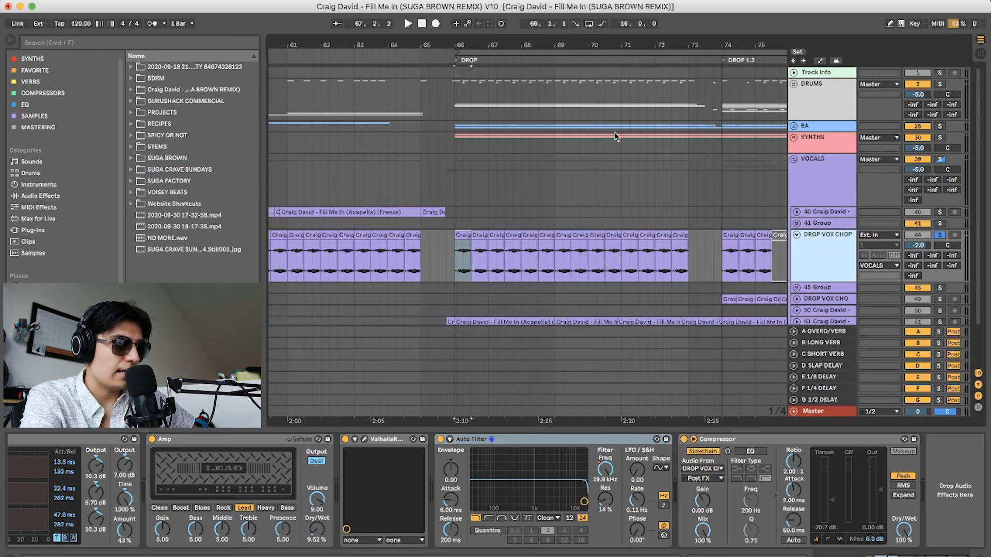
{"action": "scroll", "coordinate": [615, 136], "scroll_direction": "right", "scroll_amount": 5}
{"action": "left_click", "coordinate": [589, 182]}
{"action": "left_click", "coordinate": [598, 185]}
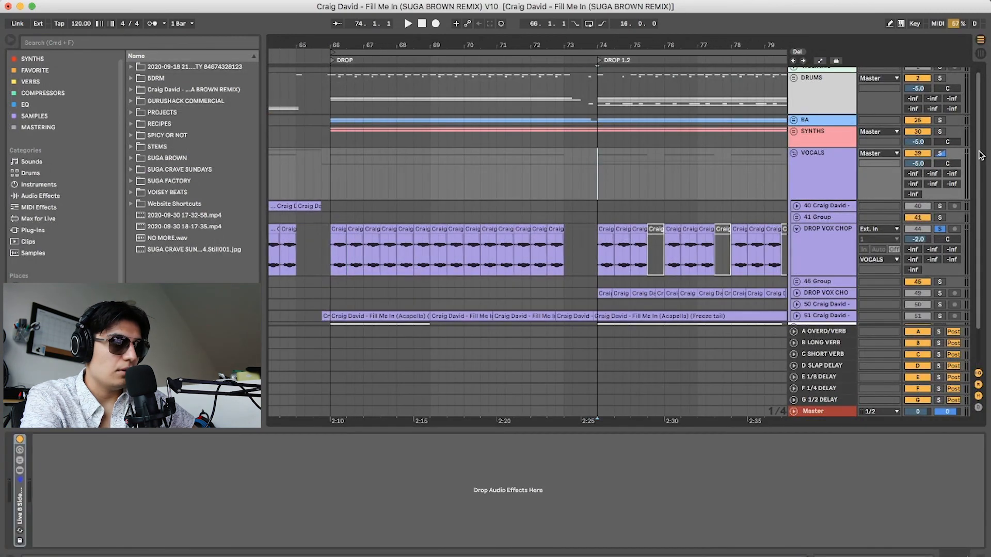
{"action": "key", "text": "space"}
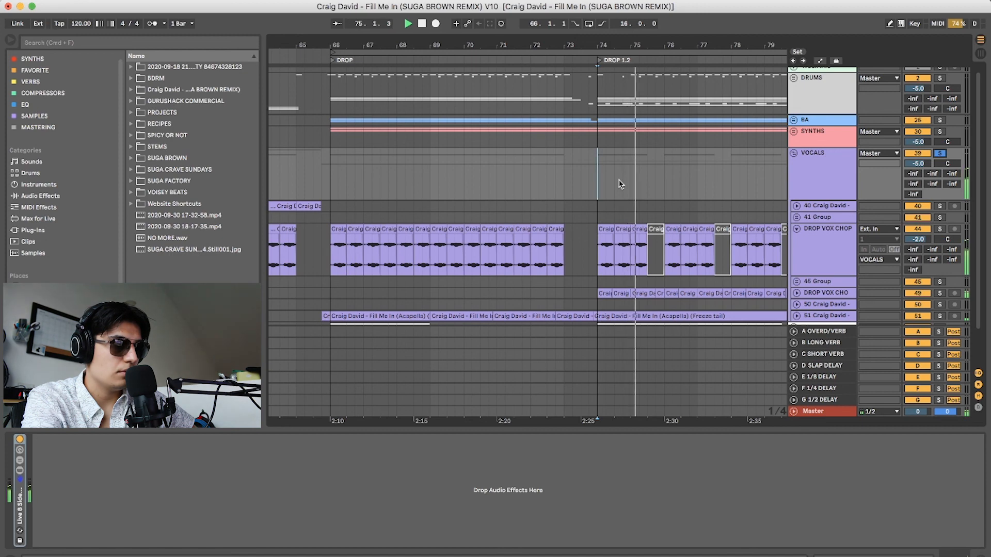
{"action": "key", "text": "space"}
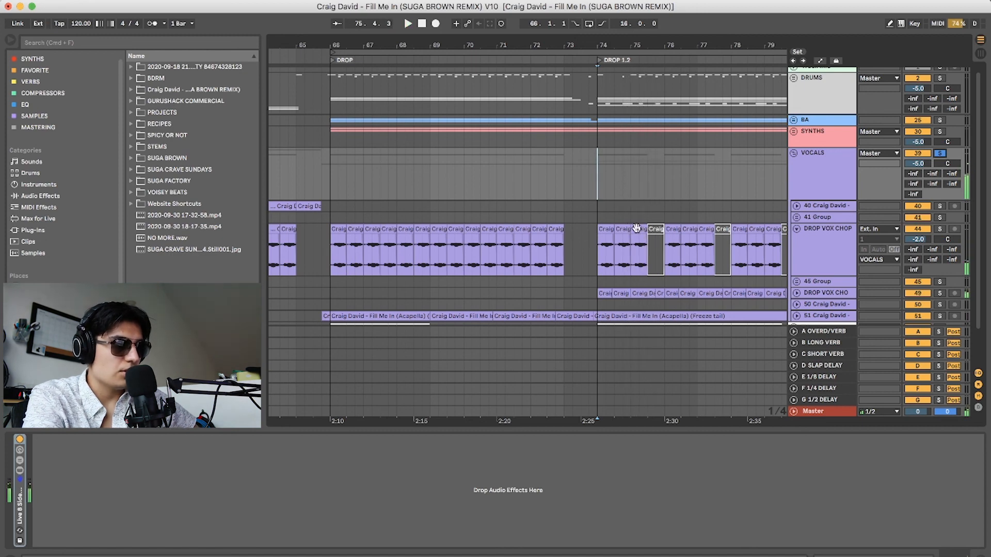
Select the first DROP VOX CHOP clip at the DROP 1.2 marker and magnify that part of the arrangement.
{"action": "scroll", "coordinate": [635, 228], "scroll_direction": "down", "scroll_amount": 3}
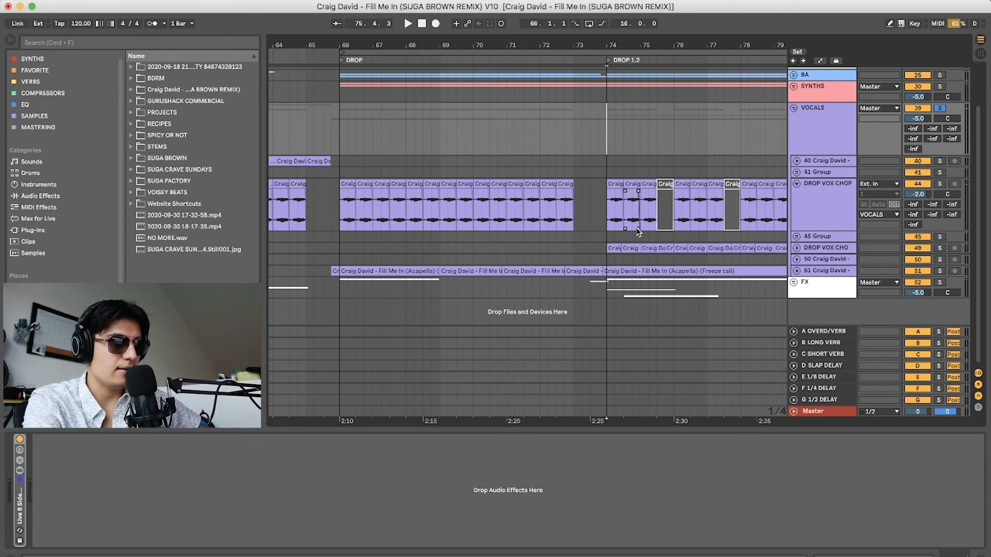
{"action": "left_click", "coordinate": [590, 204]}
{"action": "left_click_drag", "start_coordinate": [621, 48], "coordinate": [619, 98]}
{"action": "left_click", "coordinate": [601, 185]}
{"action": "scroll", "coordinate": [601, 184], "scroll_direction": "right", "scroll_amount": 3}
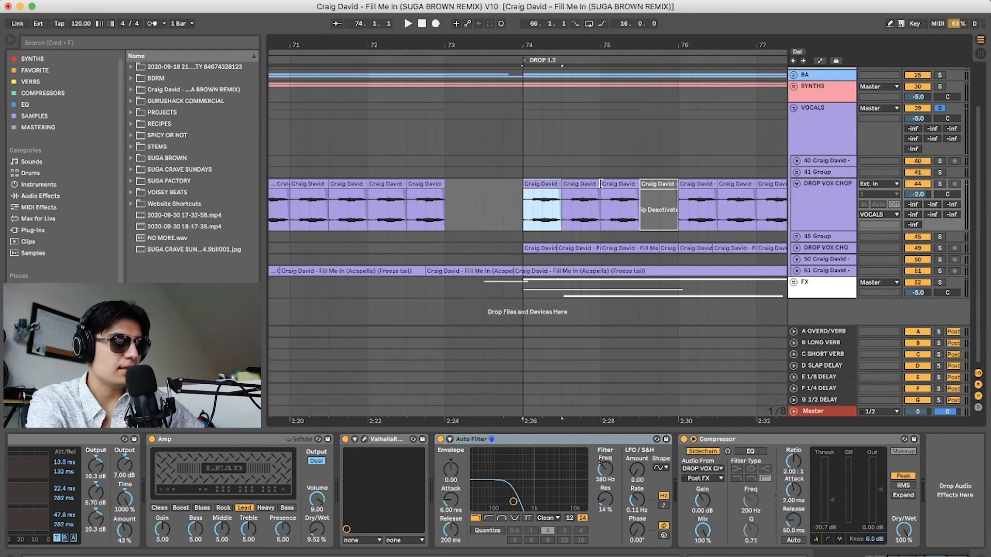
Unfold vocal track 51 and DROP VOX CHO track 49, and select track 49's first clip at bar 74.
{"action": "left_click", "coordinate": [797, 271]}
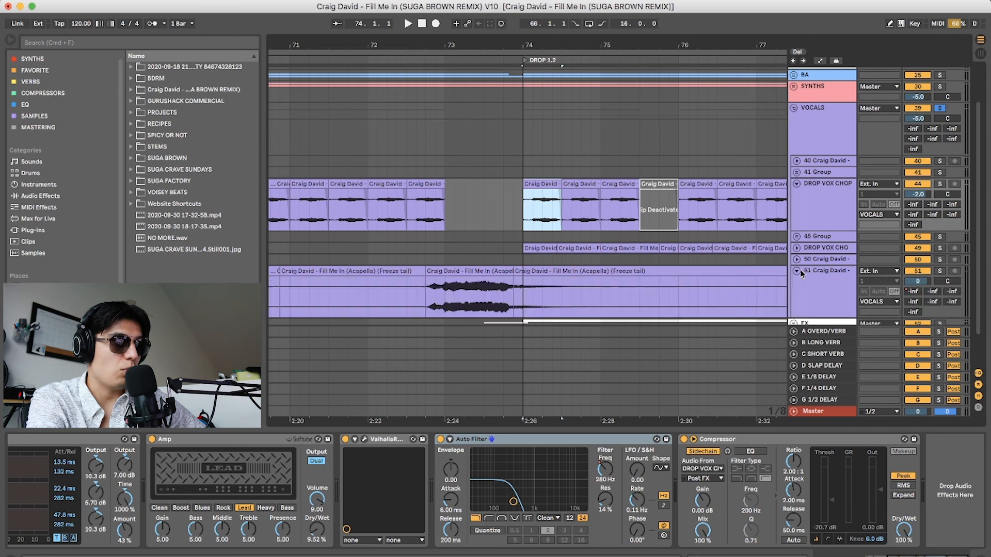
{"action": "left_click", "coordinate": [797, 249]}
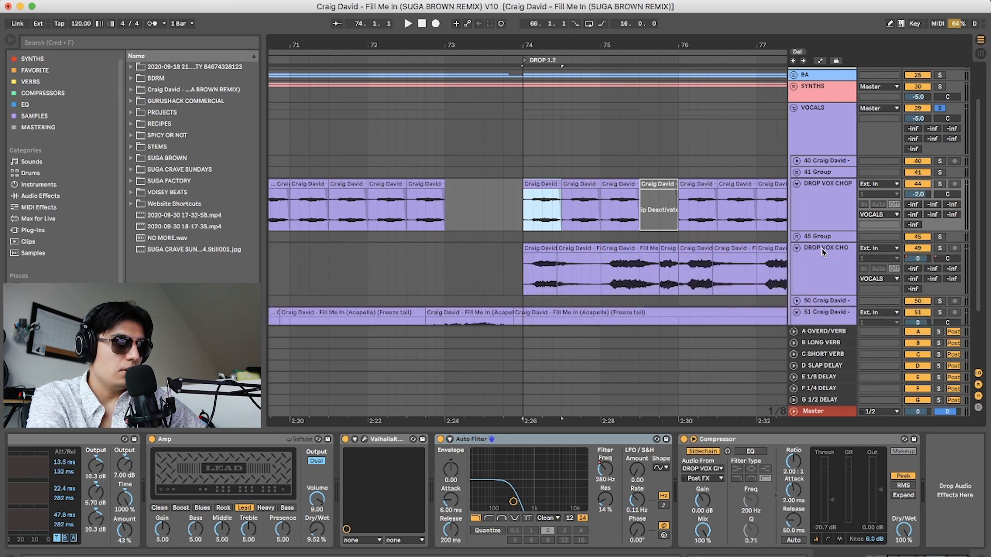
{"action": "left_click", "coordinate": [768, 266]}
{"action": "left_click", "coordinate": [535, 250]}
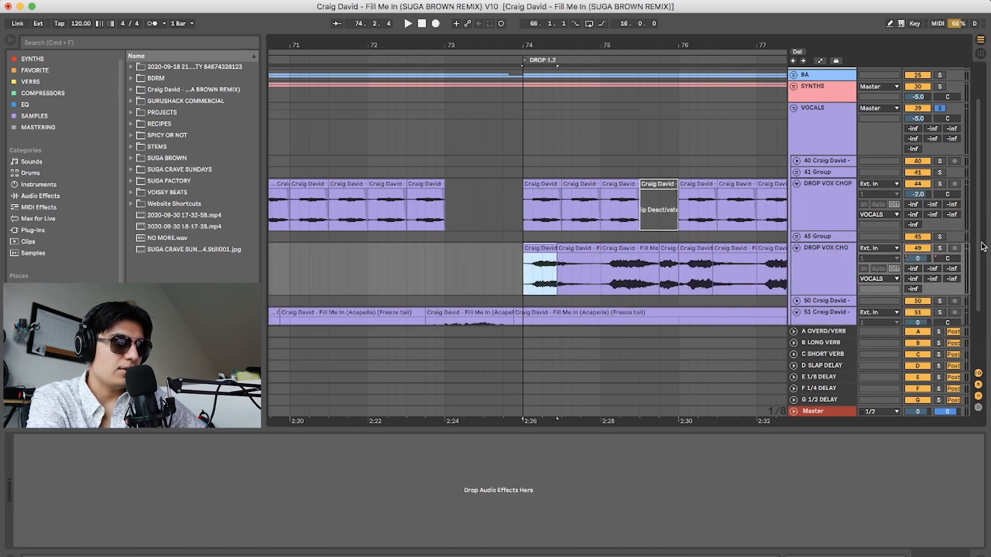
Solo DROP VOX CHO track 49 and play it from the start of DROP 1.2.
{"action": "left_click", "coordinate": [940, 249]}
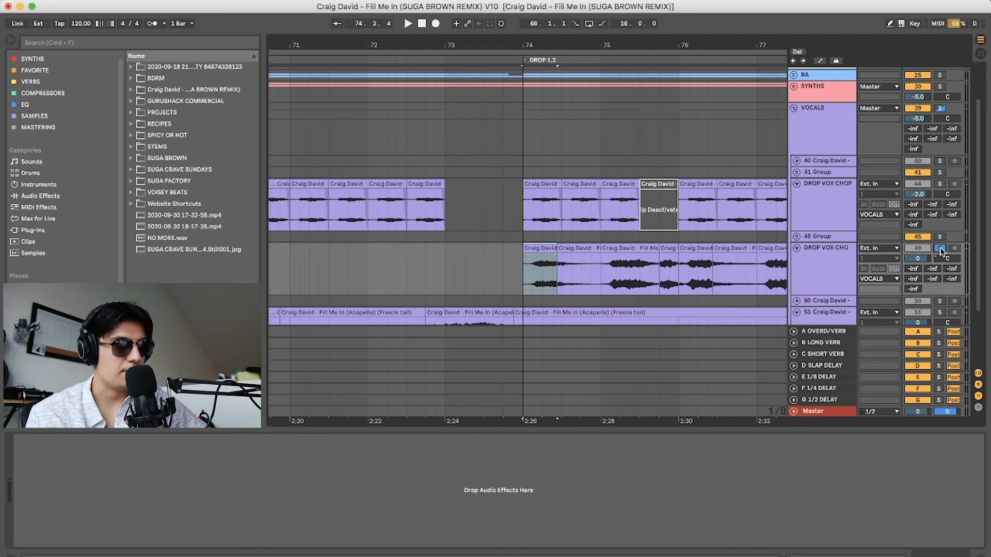
{"action": "key", "text": "space"}
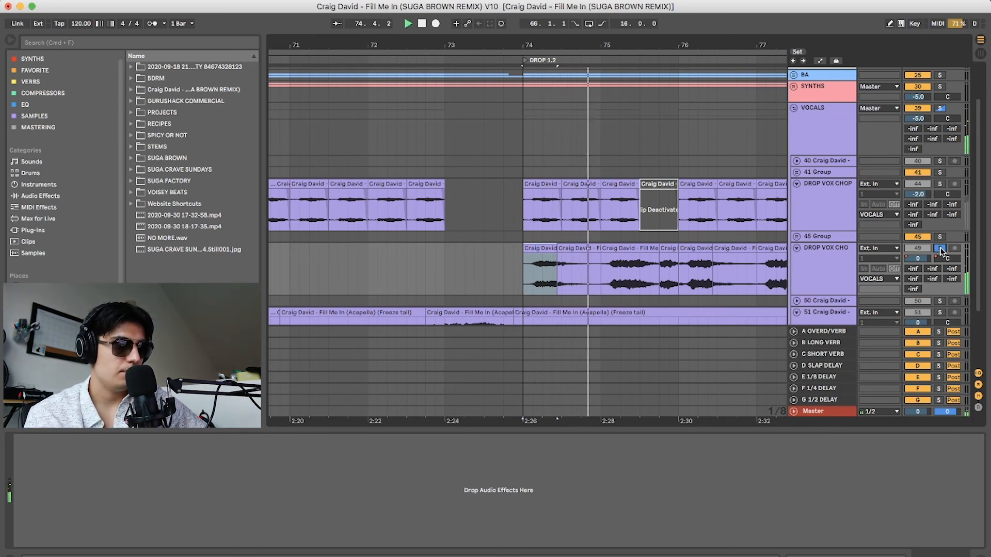
Stop playback, show the DROP VOX CHOP track's effects, and solo the whole VOCALS group instead of track 49 alone.
{"action": "key", "text": "space"}
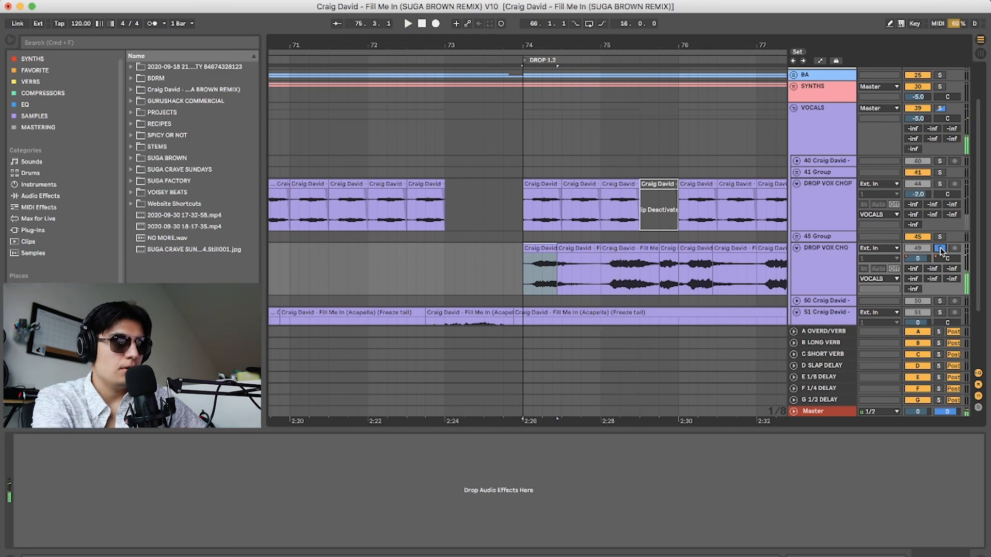
{"action": "left_click", "coordinate": [850, 203]}
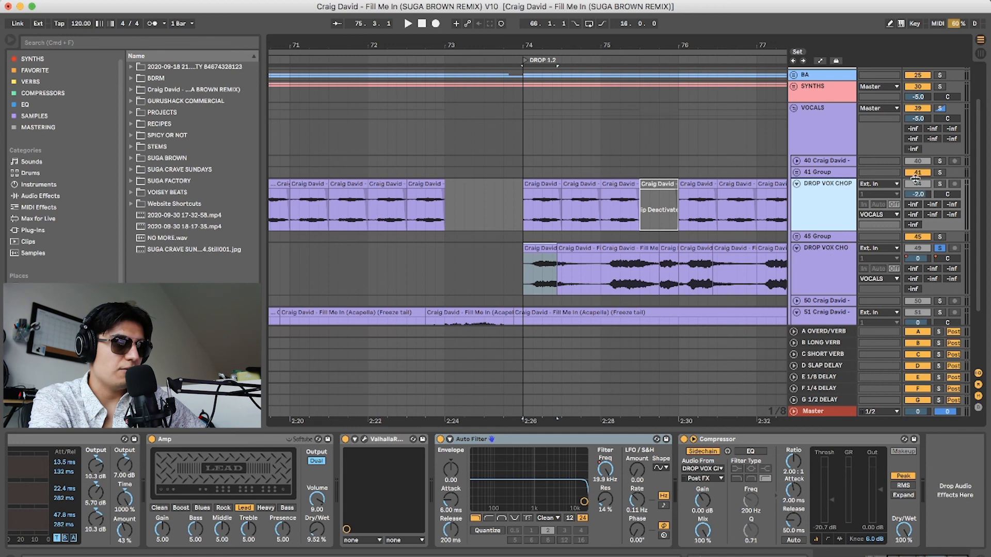
{"action": "left_click", "coordinate": [941, 109]}
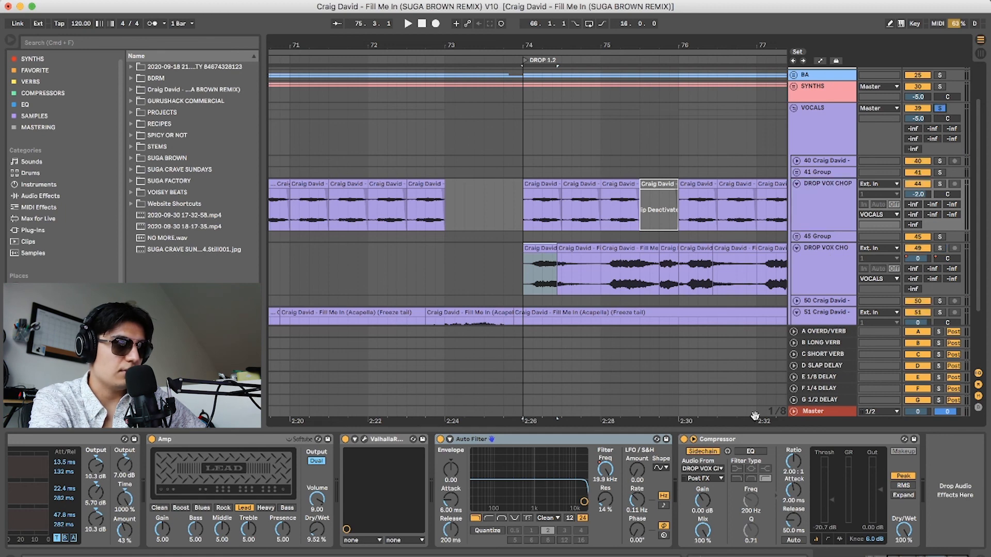
Bypass the sidechain Compressor on DROP VOX CHOP and audition the vocals from DROP 1.2 without it.
{"action": "left_click", "coordinate": [739, 441]}
{"action": "left_click", "coordinate": [684, 440]}
{"action": "key", "text": "space"}
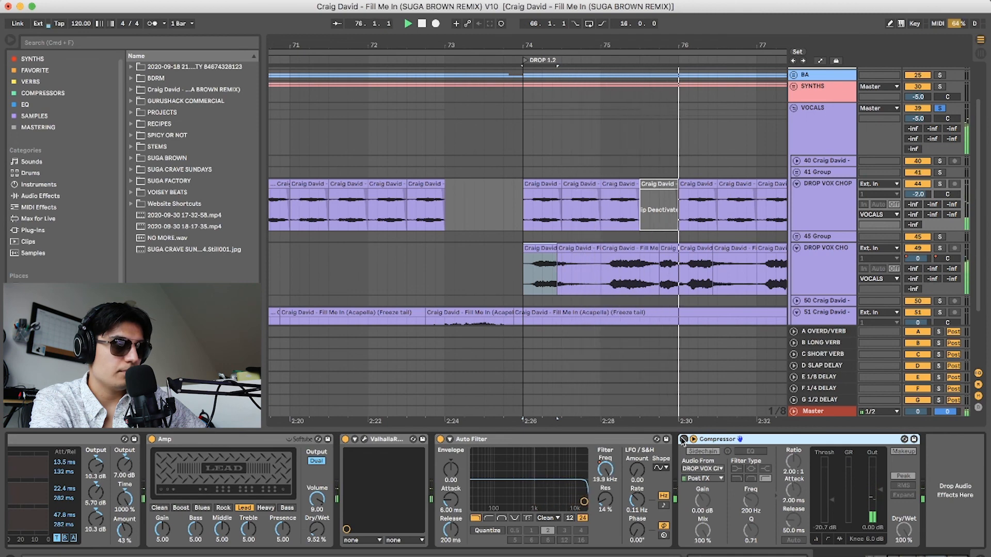
{"action": "key", "text": "space"}
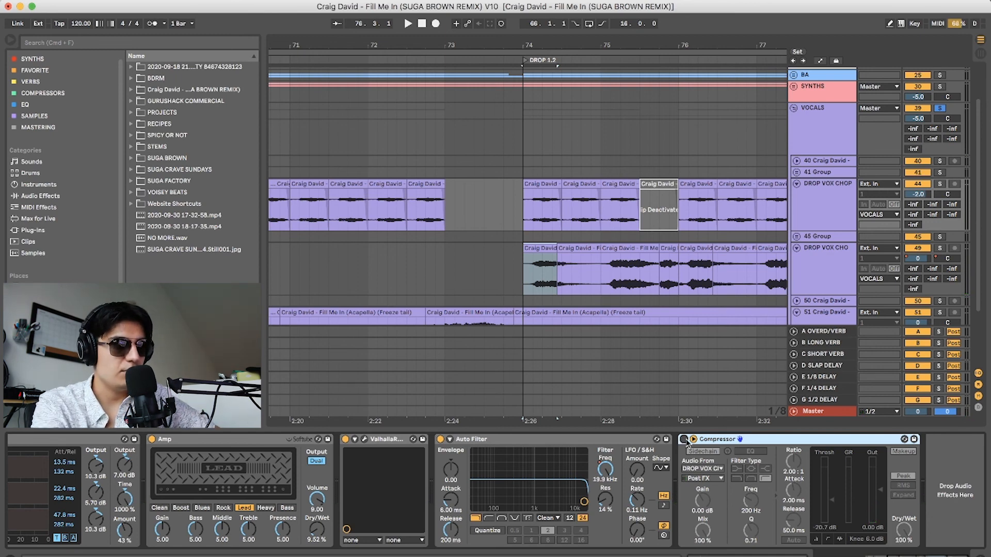
Re-enable the sidechain Compressor on DROP VOX CHOP and audition the same vocal section with it active.
{"action": "left_click", "coordinate": [684, 440]}
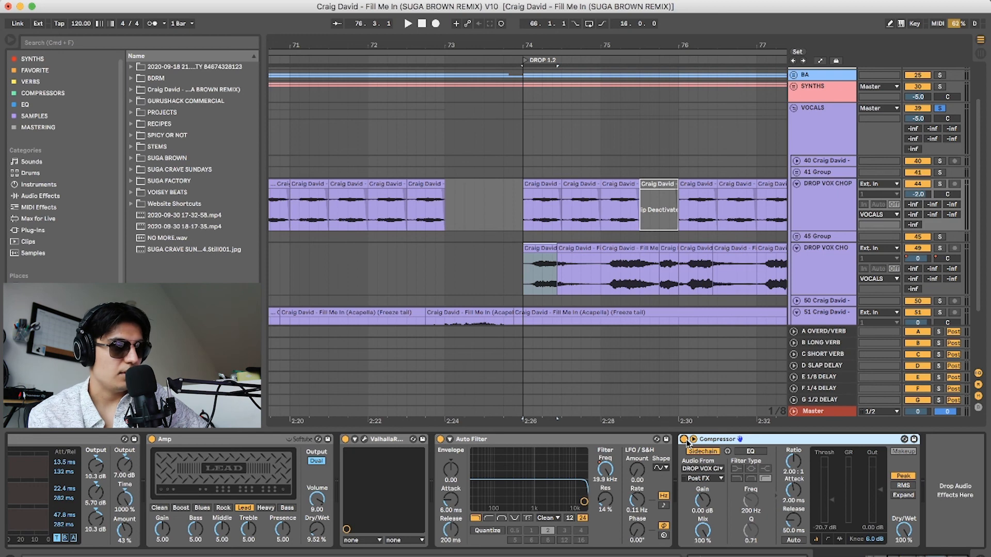
{"action": "key", "text": "space"}
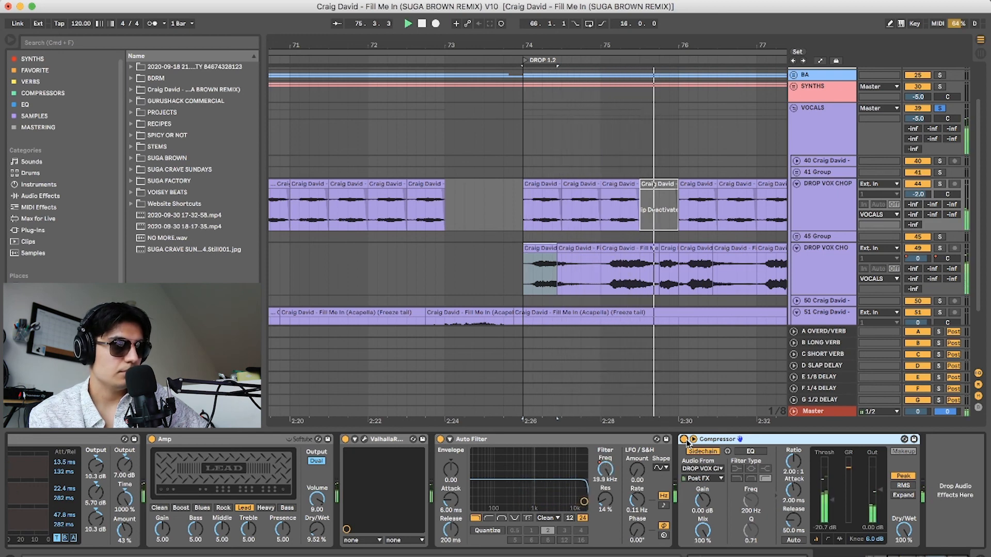
{"action": "key", "text": "space"}
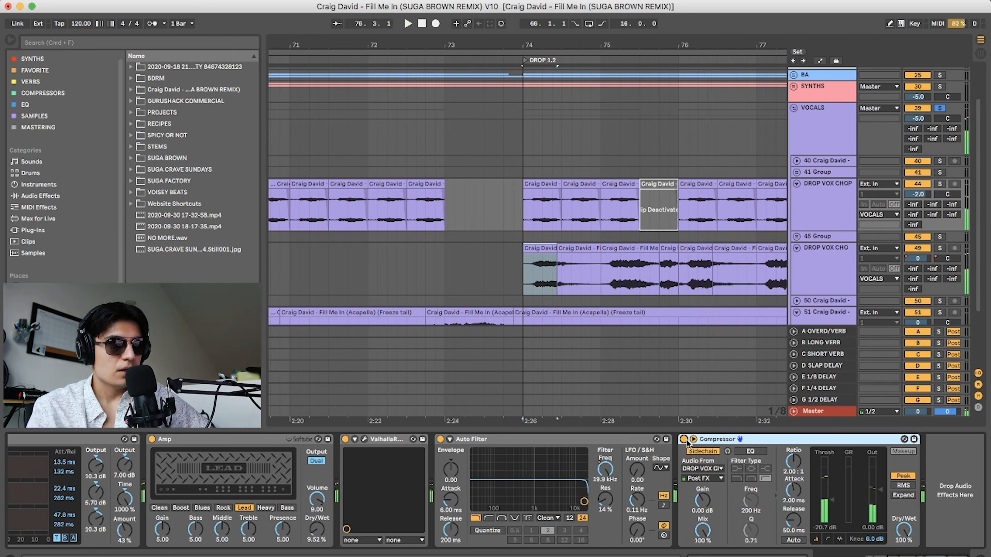